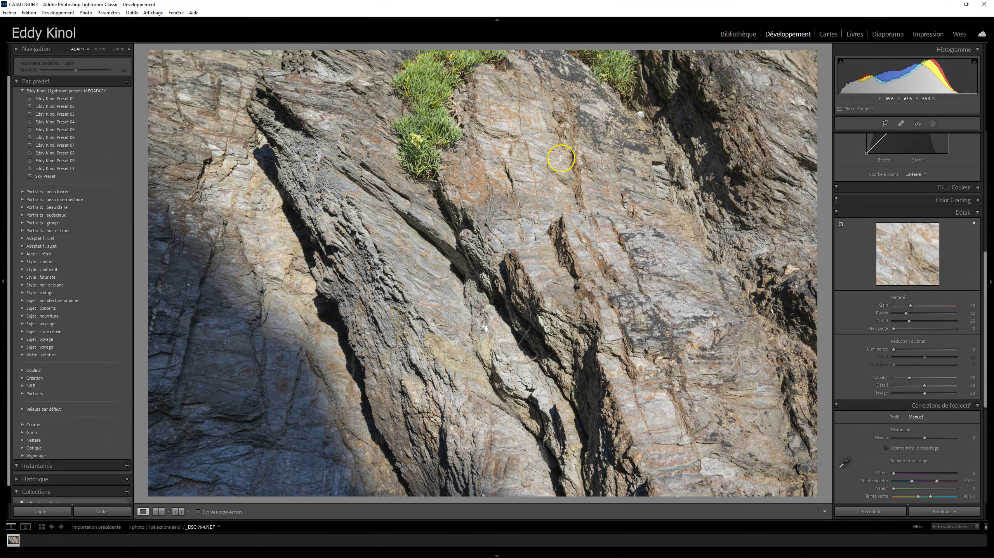
Choose a spot on the sunlit rock face for the Détail preview and set the preview's magnification to 200 %.
left_click(840, 224)
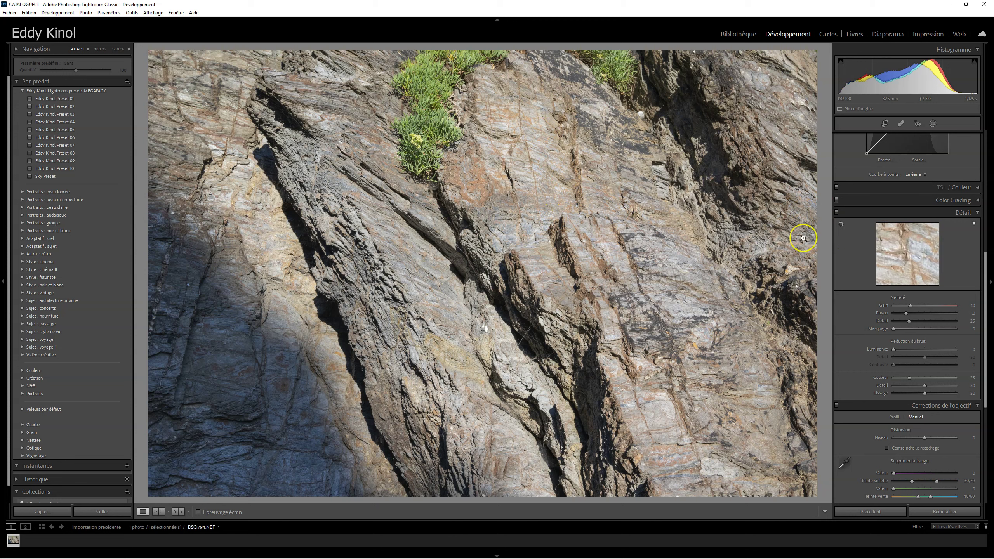
left_click(567, 170)
right_click(898, 252)
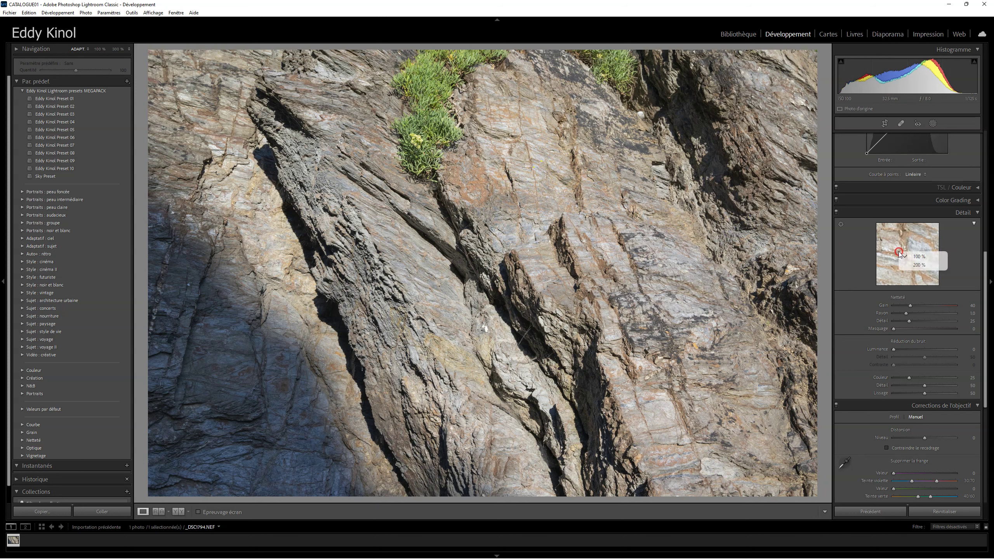
left_click(919, 265)
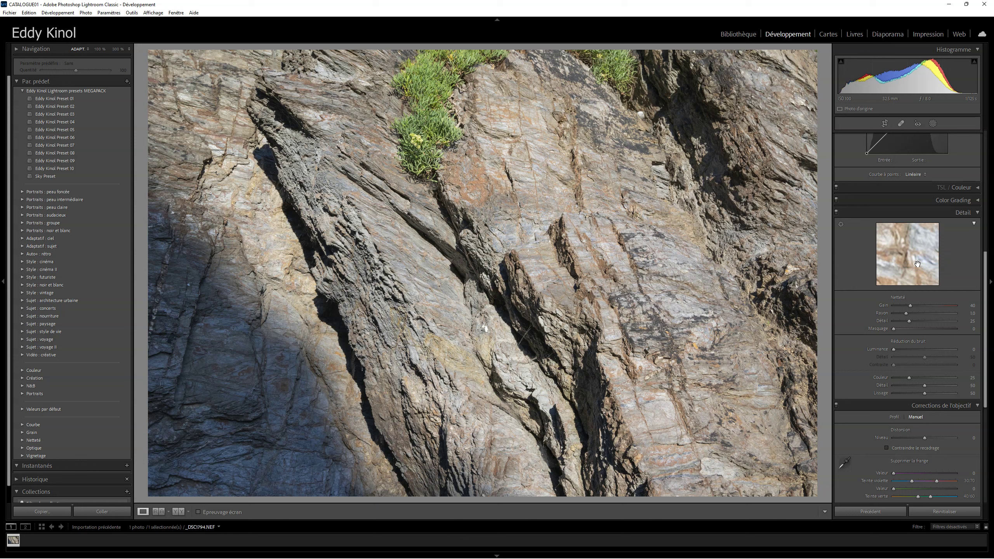
Examine the rock in the Détail preview at different magnifications and return the preview to 100 %.
left_click_drag(917, 264, 907, 250)
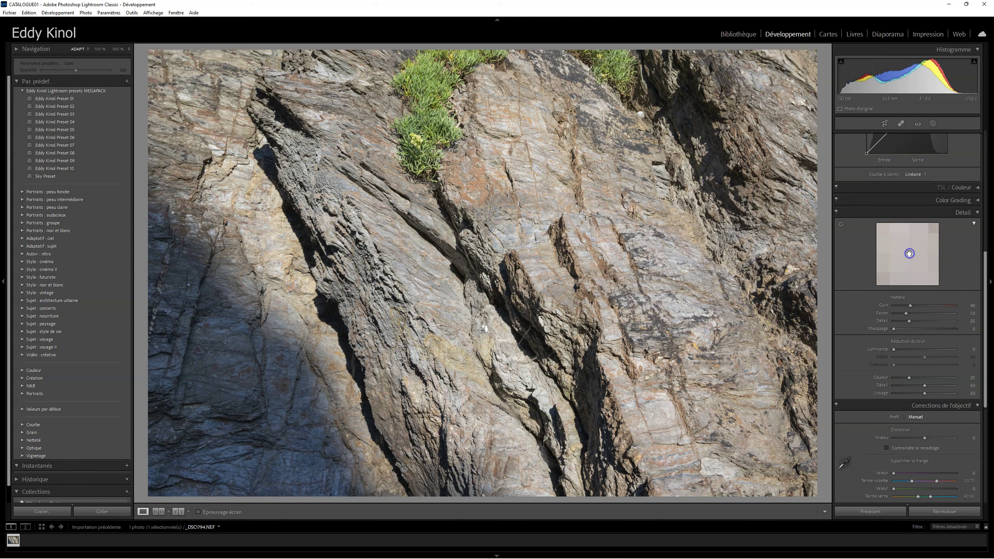
left_click(914, 257)
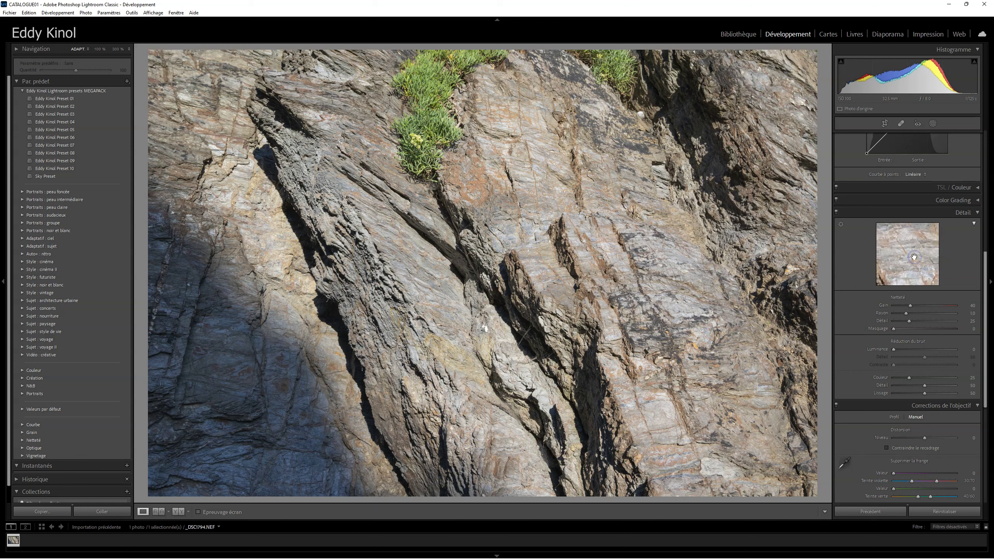
left_click(914, 257)
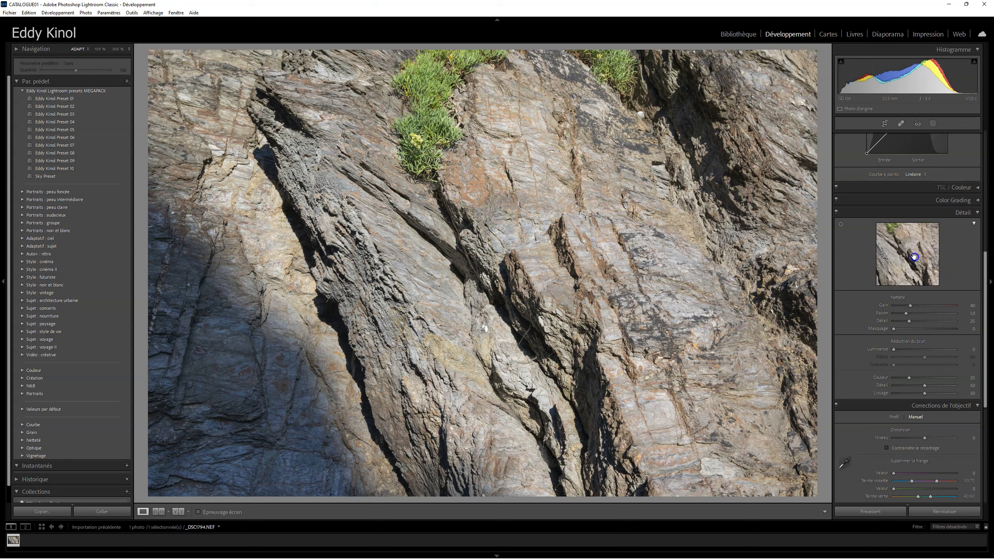
left_click(906, 265)
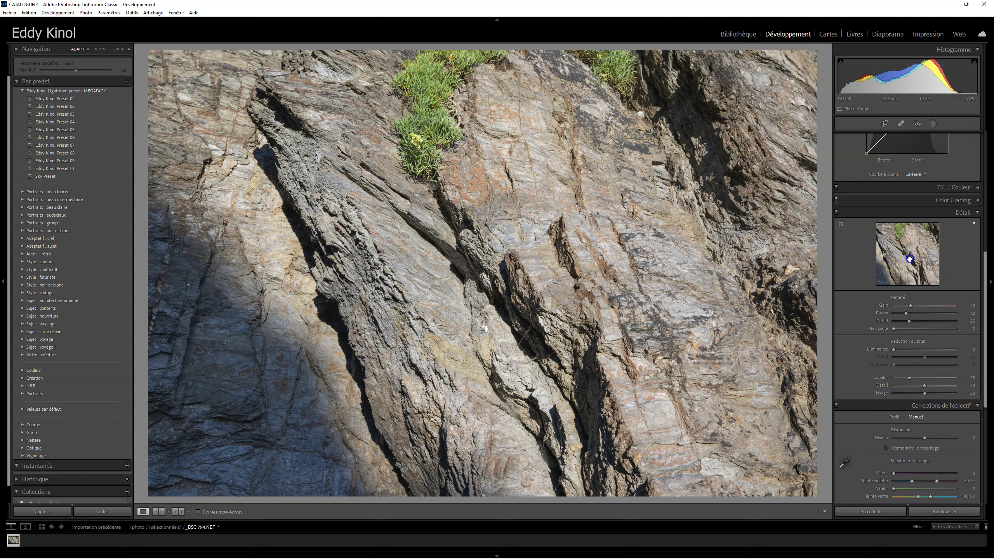
left_click(908, 263)
right_click(909, 262)
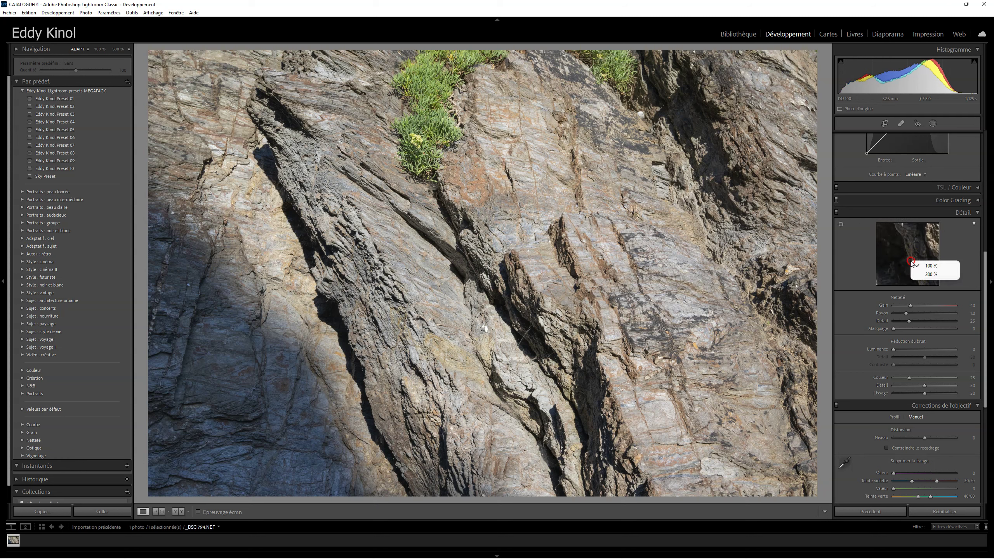
left_click(841, 225)
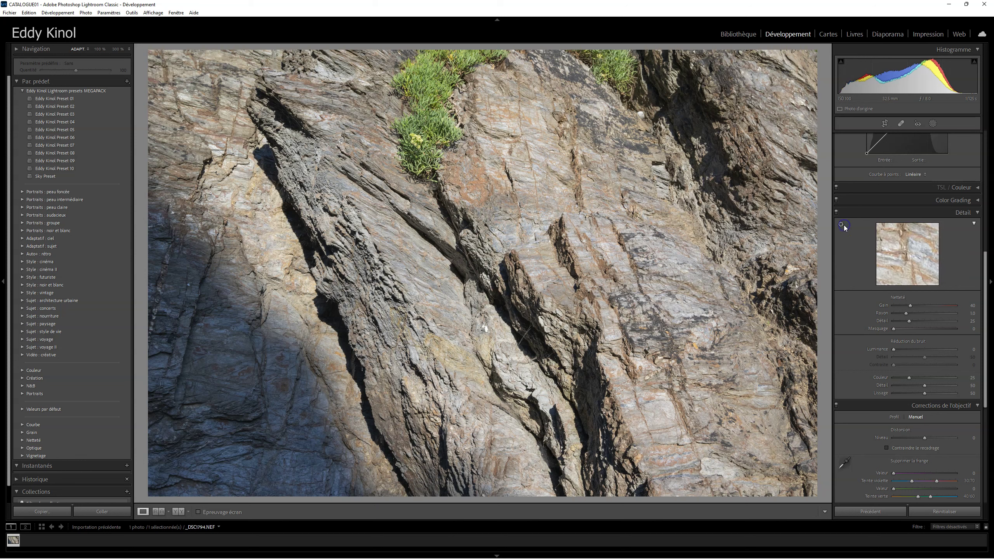
Examine different areas of the rock and the green plants in the Détail preview at 100 %.
mouse_move(901, 266)
left_mouse_down()
mouse_move(910, 251)
mouse_move(896, 272)
left_mouse_up()
left_click_drag(932, 240, 895, 263)
left_click(929, 270)
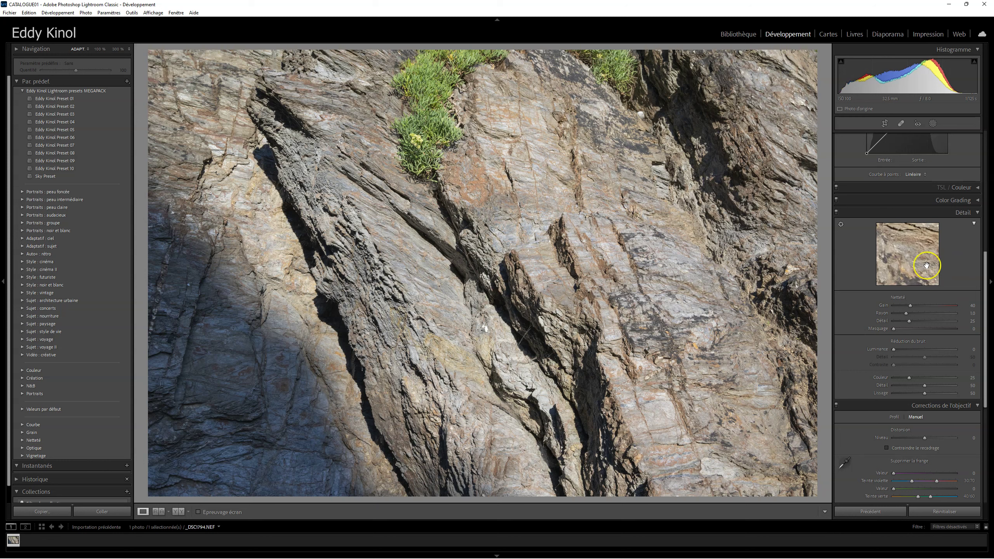
left_click(925, 268)
left_click_drag(900, 240, 906, 261)
left_click(889, 240)
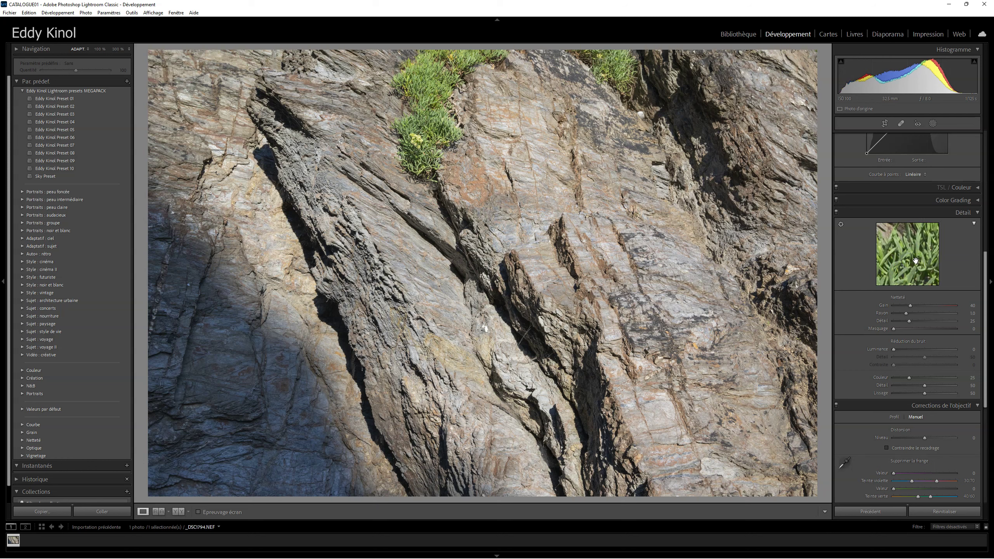
left_click_drag(916, 261, 894, 261)
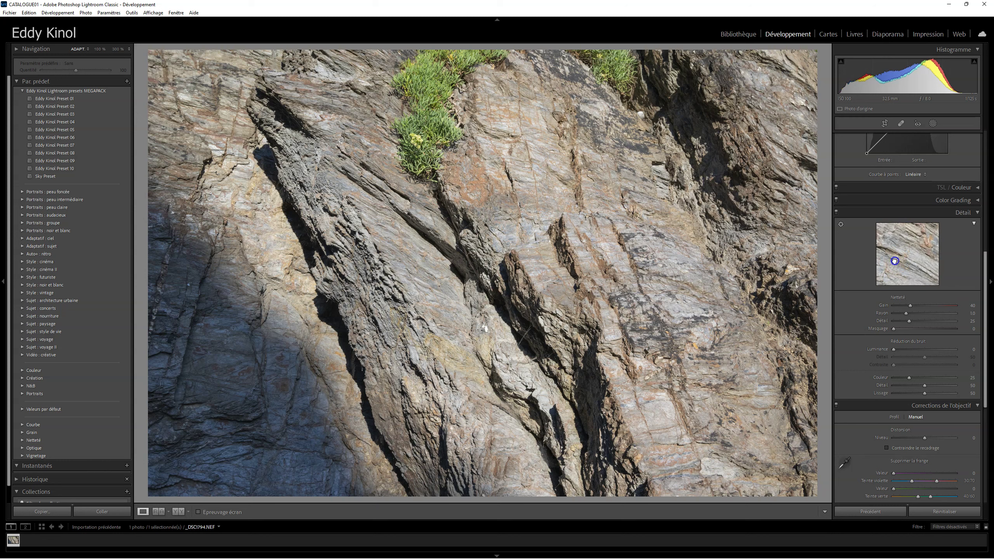
left_click(913, 262)
Set the sharpening Gain to 70, judging the effect on a grayscale view of the photo.
left_click(886, 300)
left_click(972, 305)
left_click(909, 306)
left_click(911, 305)
left_click(910, 304)
left_click(911, 307)
left_click_drag(917, 306, 934, 306)
left_click_drag(940, 306, 914, 307)
left_click_drag(906, 307, 947, 306)
left_click_drag(912, 306, 926, 305)
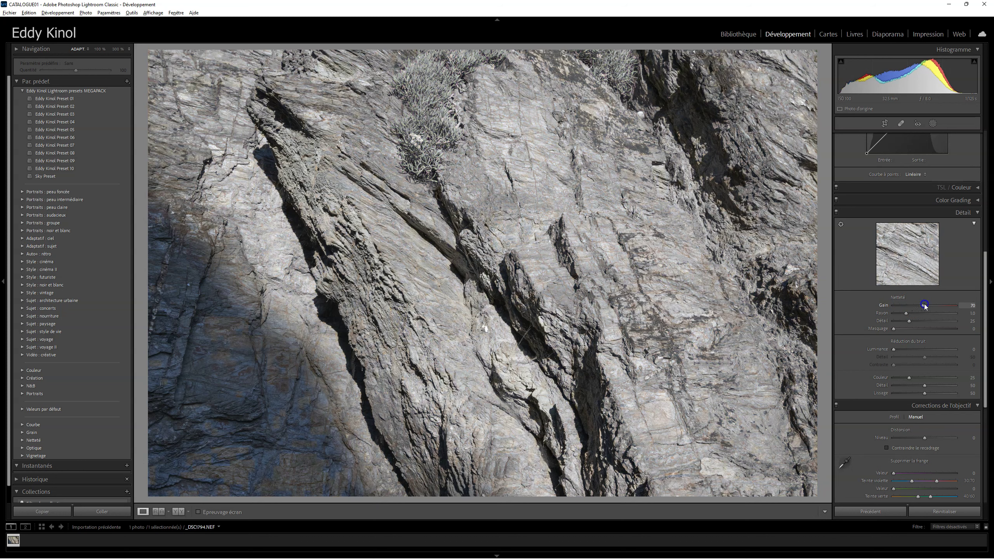
Set the sharpening Rayon to 1.8 while viewing only the affected edges of the photo.
left_click(905, 313)
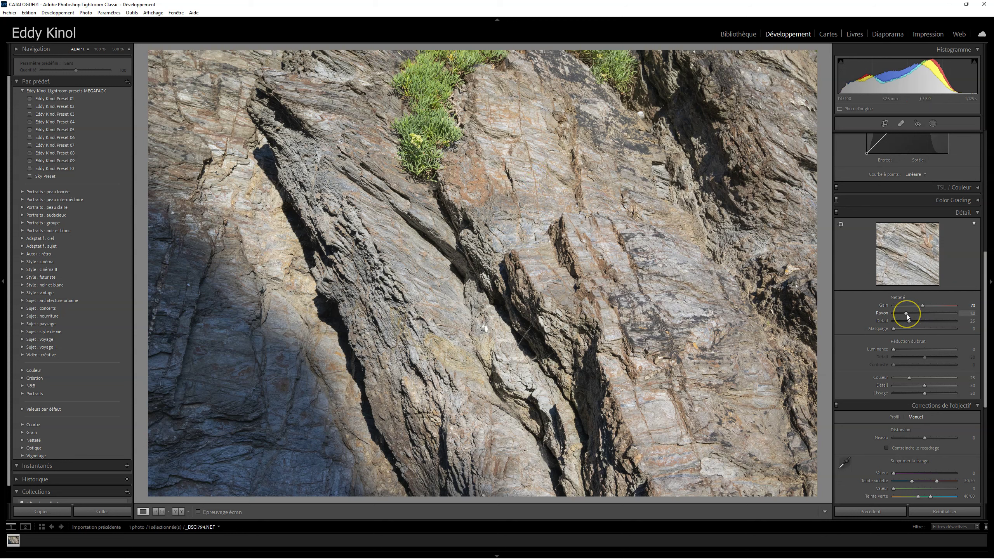
key("alt")
left_click(907, 315, "alt")
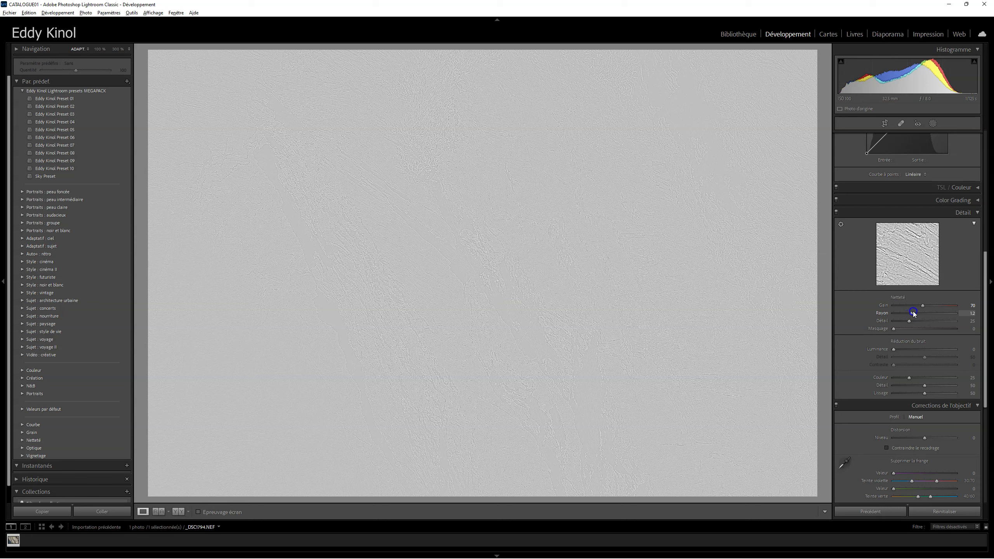
mouse_move(928, 309)
left_mouse_down()
mouse_move(940, 316)
mouse_move(912, 316)
mouse_move(950, 315)
mouse_move(897, 316)
mouse_move(926, 313)
left_mouse_up()
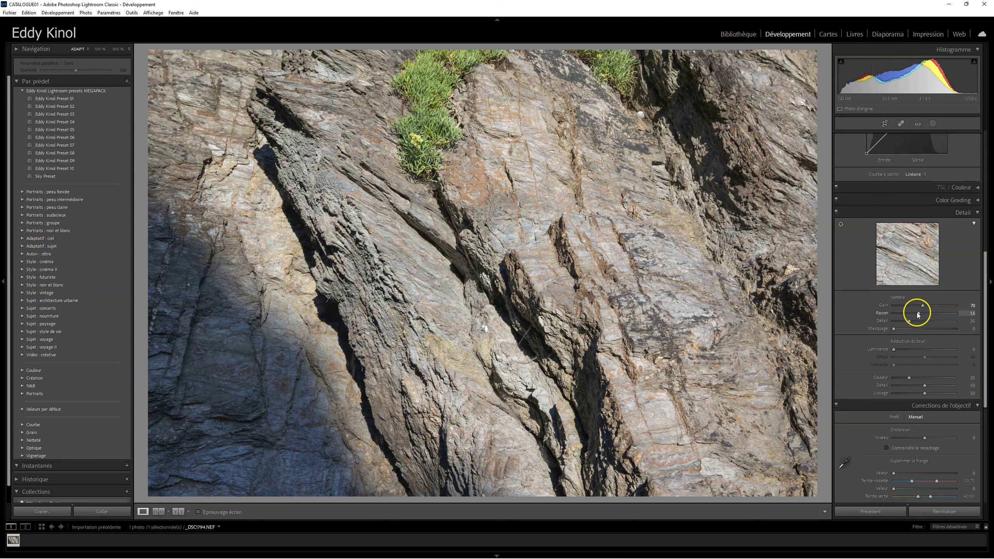
Examine the rock face at 100 % and compare it with the Détail adjustments disabled and enabled.
left_click(523, 196)
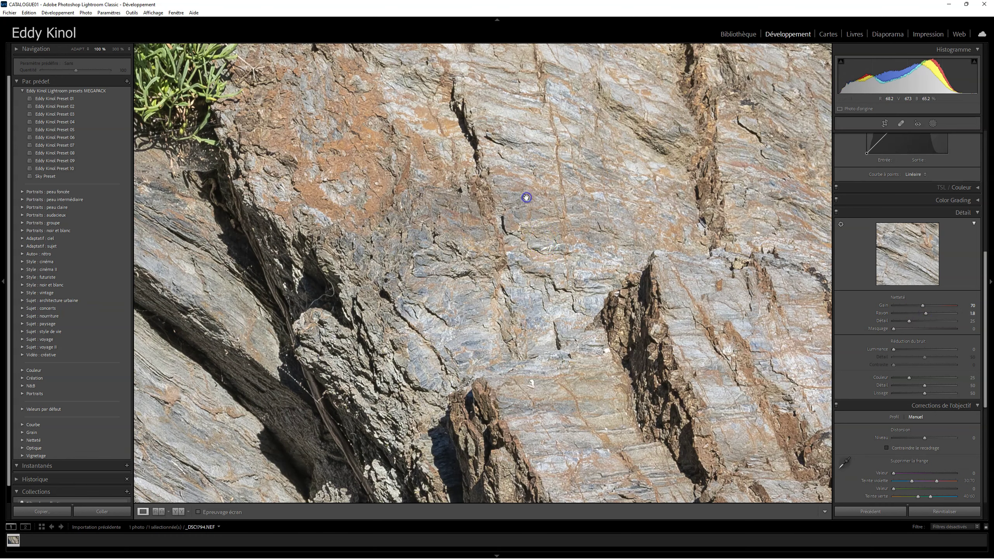
left_click_drag(544, 206, 519, 268)
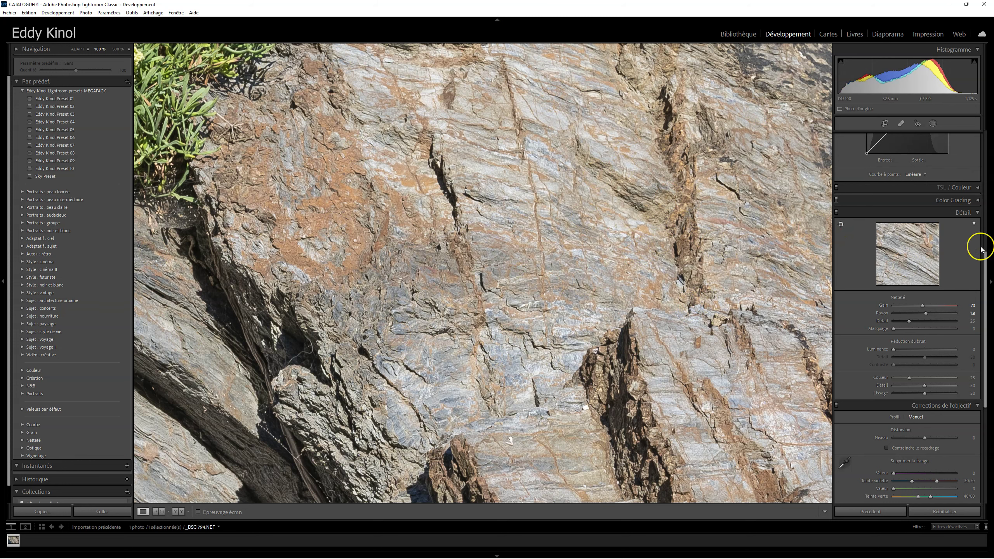
left_click(836, 213)
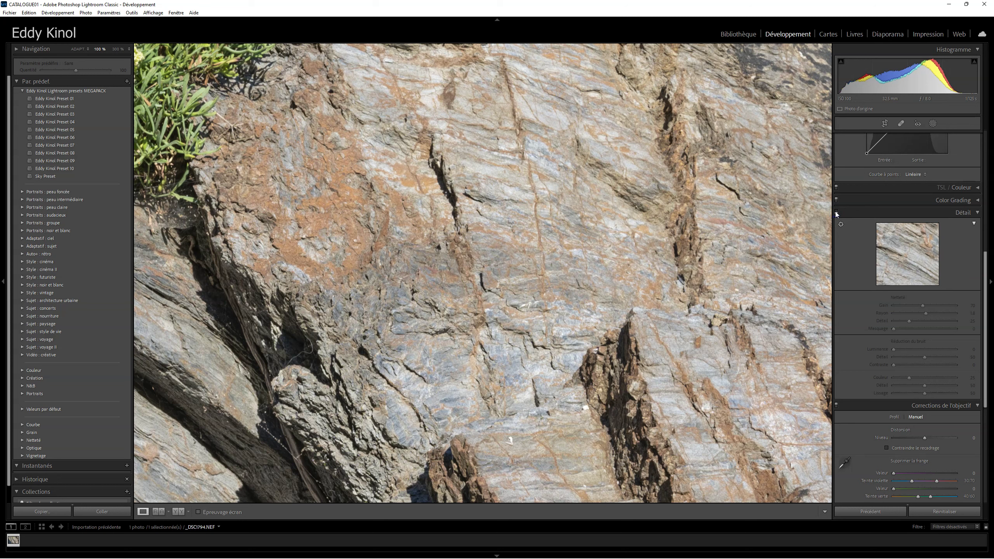
left_click(837, 212)
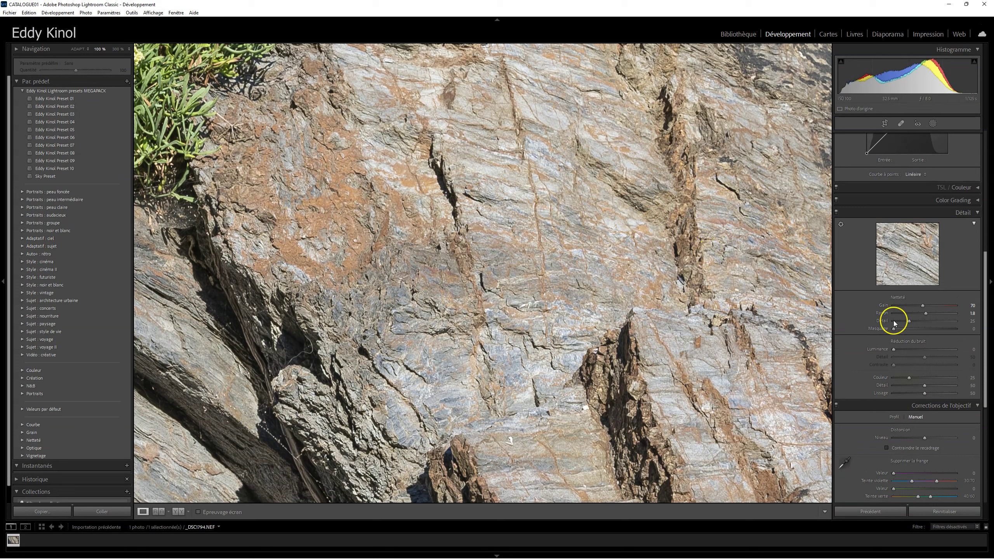
Set the sharpening Détail value to 36 while viewing the isolated texture of the rock.
key("alt")
mouse_move(908, 321)
left_mouse_down()
mouse_move(951, 322)
mouse_move(900, 325)
mouse_move(948, 327)
mouse_move(917, 327)
left_mouse_up()
key("alt")
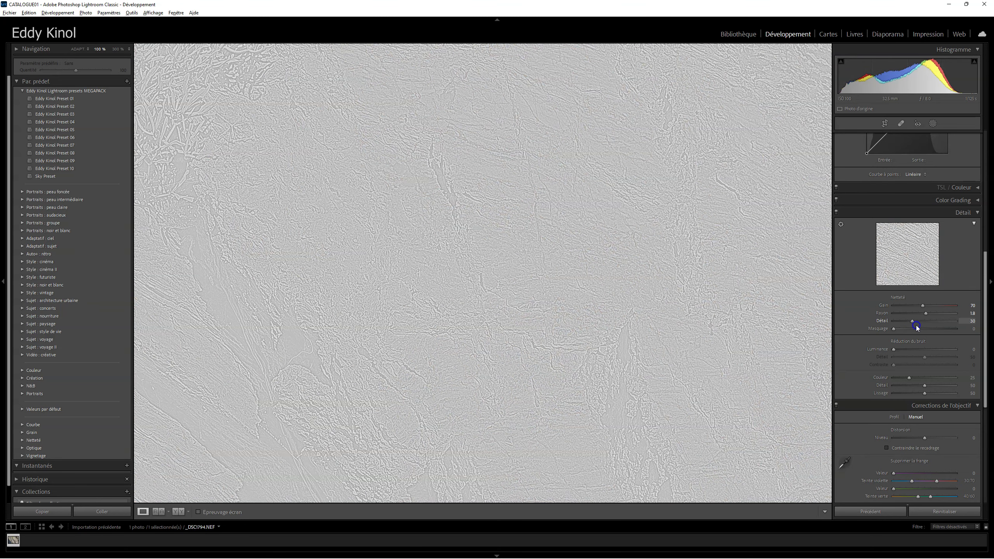
left_click_drag(947, 327, 916, 321)
key("alt")
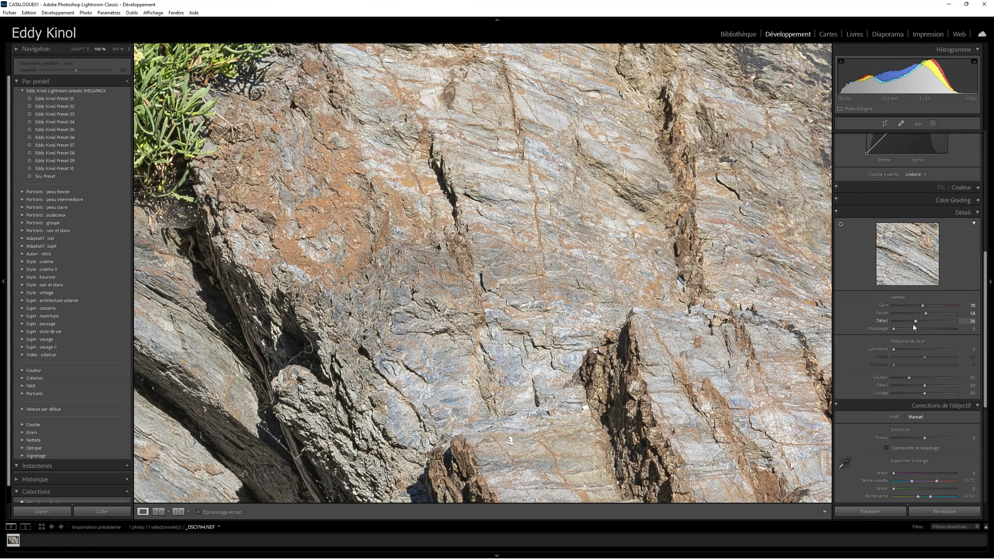
Set the sharpening Masquage to about 85 using the black-and-white mask view to limit sharpening to the edges.
left_click(893, 329)
left_click(893, 329, "alt")
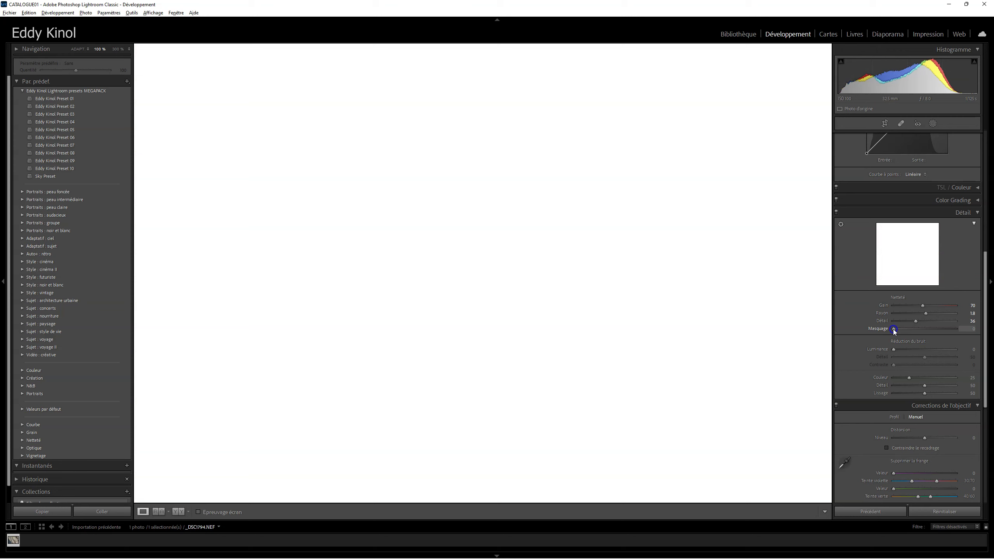
left_click_drag(893, 329, 951, 321)
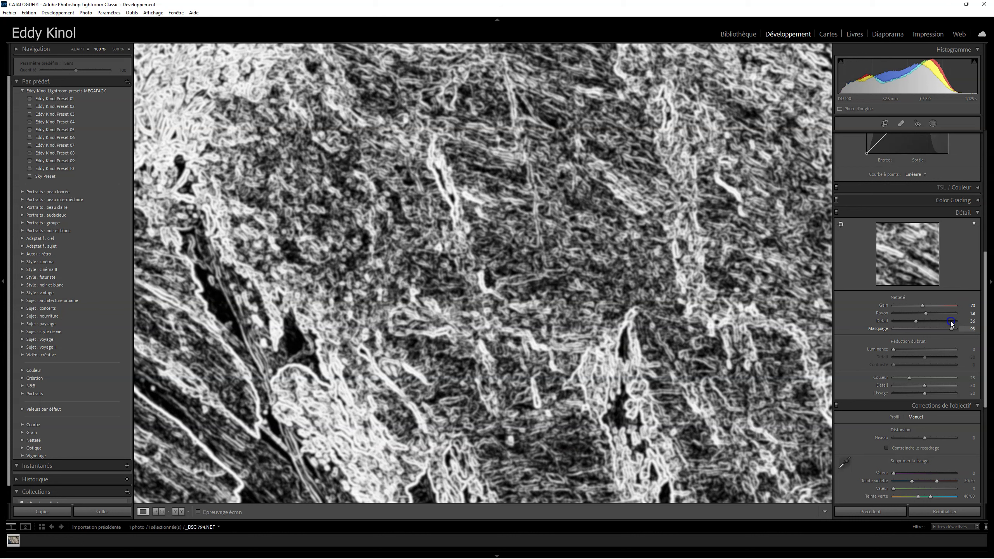
mouse_move(951, 322)
left_mouse_down()
mouse_move(960, 321)
mouse_move(948, 326)
left_mouse_up()
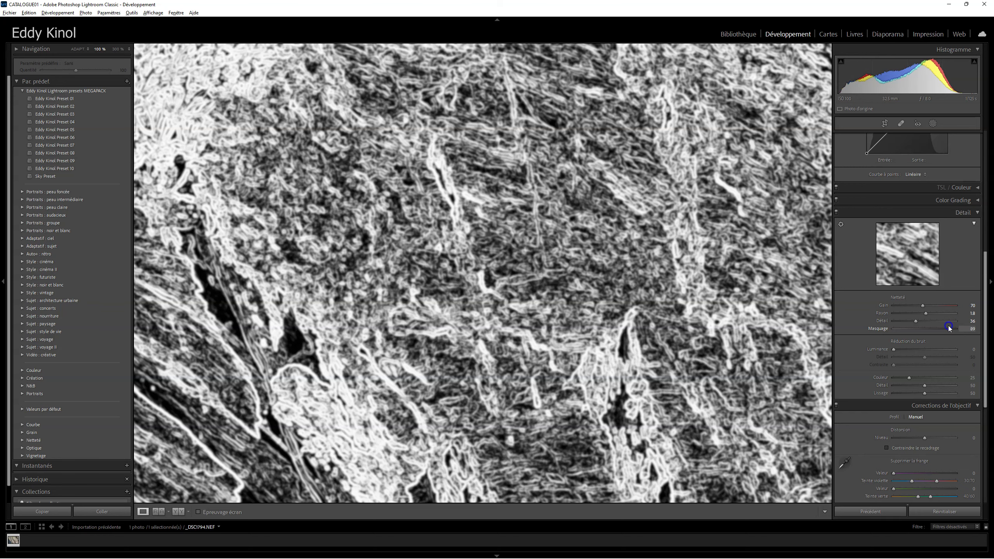
mouse_move(949, 325)
left_mouse_down()
mouse_move(862, 332)
mouse_move(960, 332)
mouse_move(881, 332)
mouse_move(945, 329)
left_mouse_up()
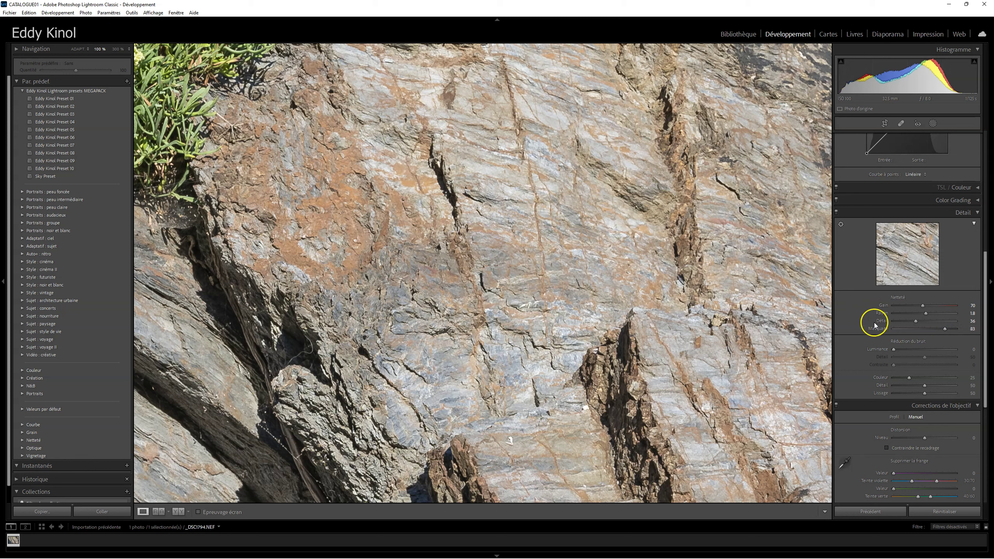
Reset the sharpening Rayon and Détail values to their defaults and bring Masquage down to 0.
left_click(916, 322)
double_click(925, 313)
double_click(929, 321)
left_click(942, 330)
left_click_drag(942, 330, 890, 333)
Set the sharpening Gain to 106 and Masquage to 58.
left_click(923, 306)
mouse_move(922, 305)
left_mouse_down()
mouse_move(898, 308)
mouse_move(939, 307)
left_mouse_up()
left_click_drag(895, 329, 939, 329)
left_click_drag(947, 330, 931, 330)
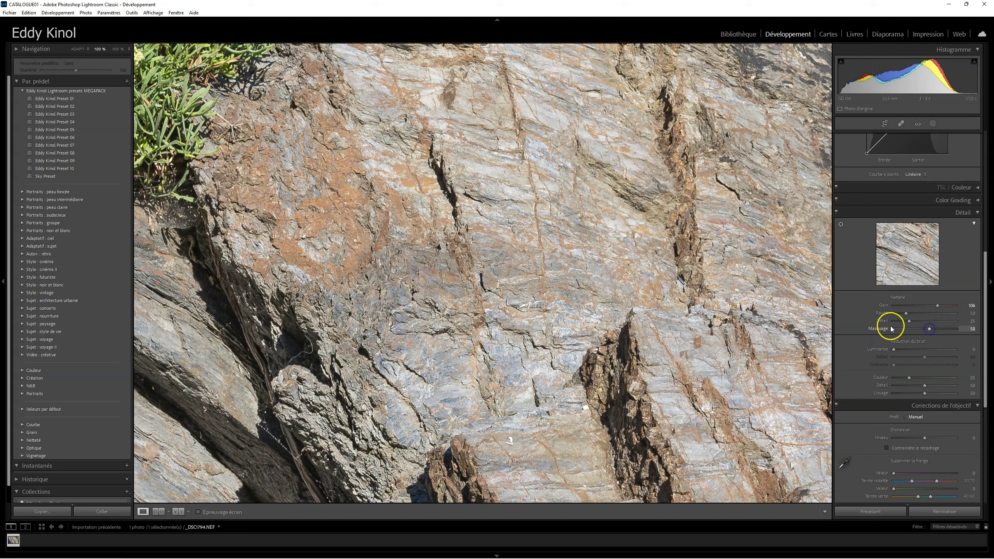